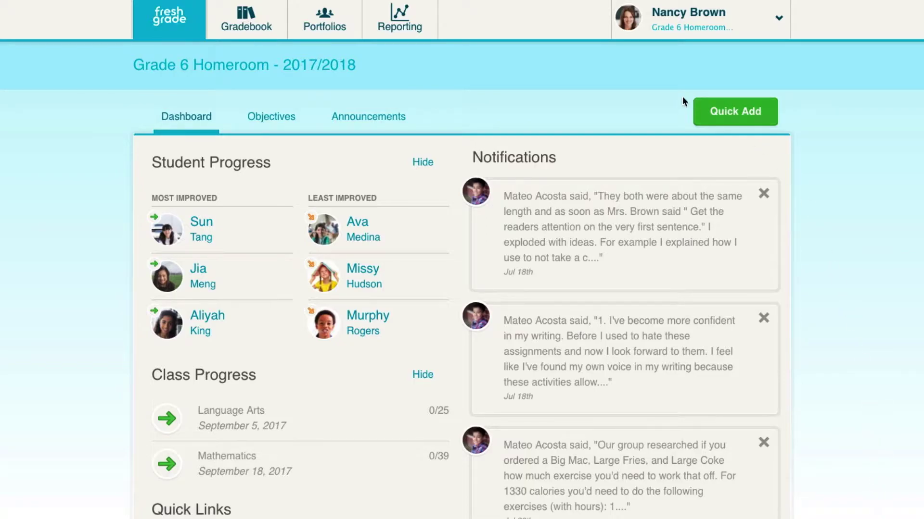
Step: Start a new summary report template titled 'Final Report on Student Learning'
left_click(419, 24)
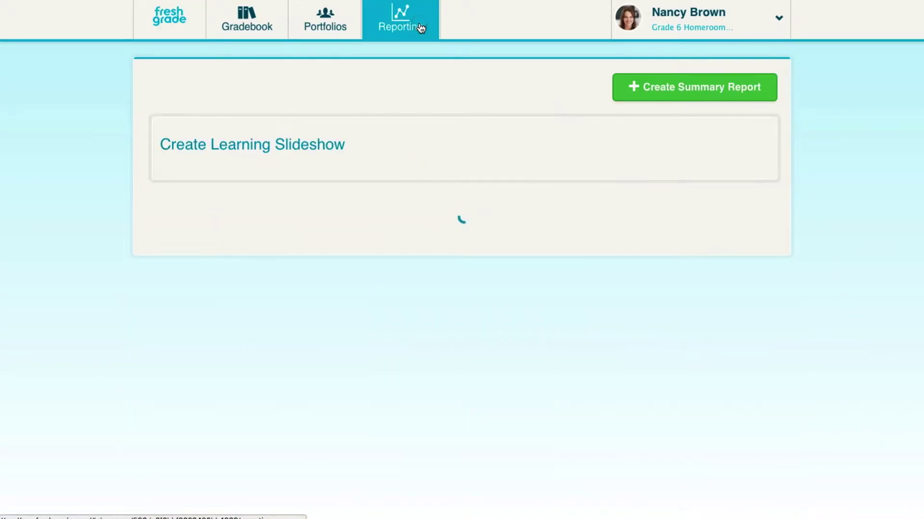
left_click(676, 95)
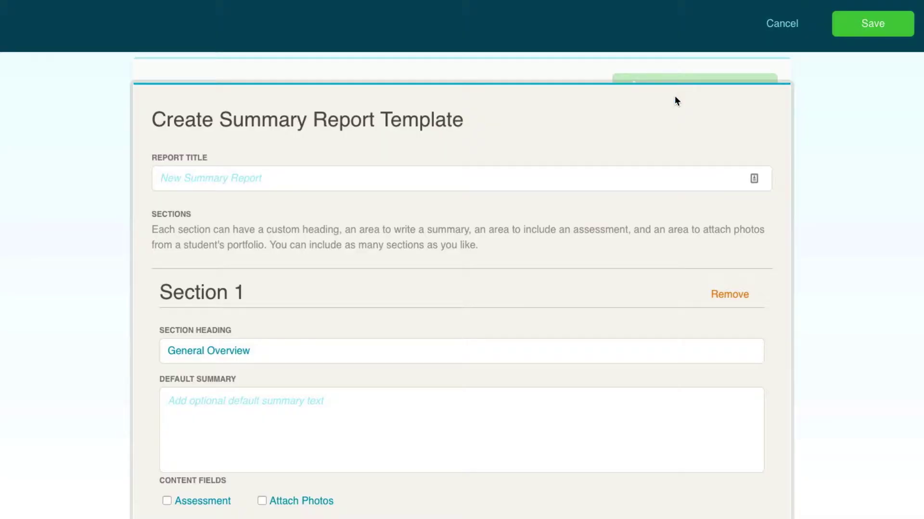
left_click(323, 178)
type("Final")
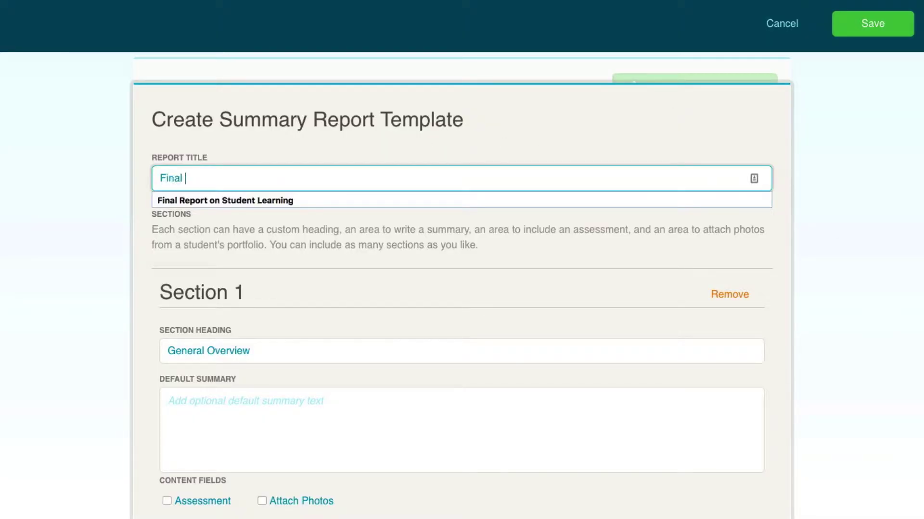
key("Down")
key("Return")
Step: Rename the first section's heading to 'Overview'
scroll(287, 252, "down", 2)
left_click(270, 248)
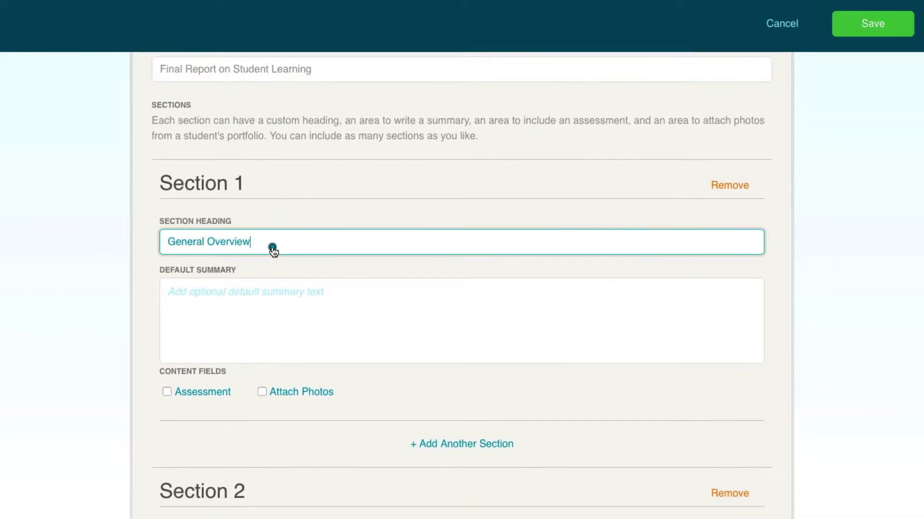
left_click_drag(208, 244, 106, 243)
key("BackSpace")
Step: Name Section 2 'English Language Arts' and add a third section named 'Science'
scroll(264, 240, "down", 7)
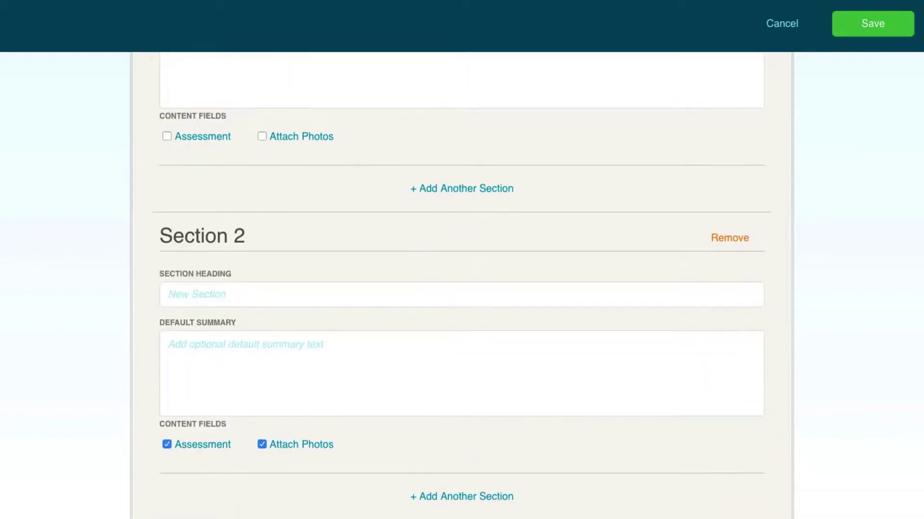
left_click(264, 214)
type("English Language Arts")
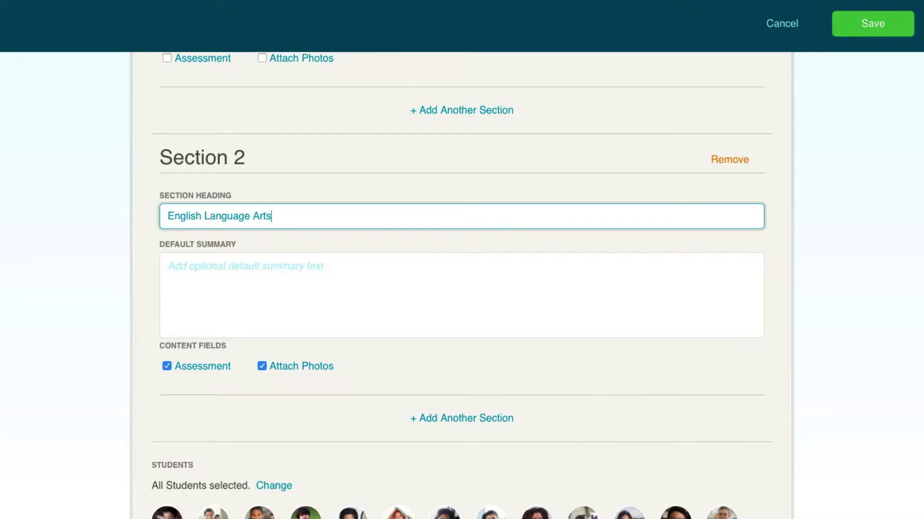
scroll(392, 261, "down", 3)
left_click(413, 295)
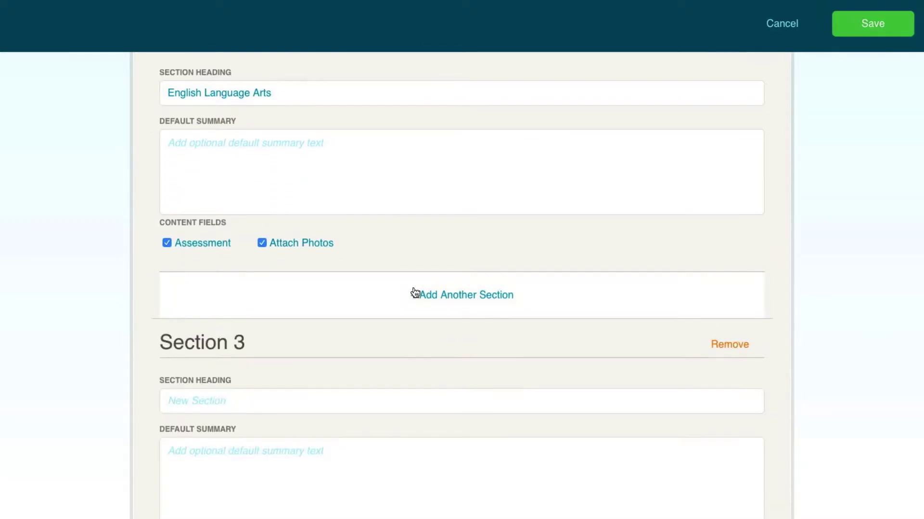
left_click(290, 404)
type("Science")
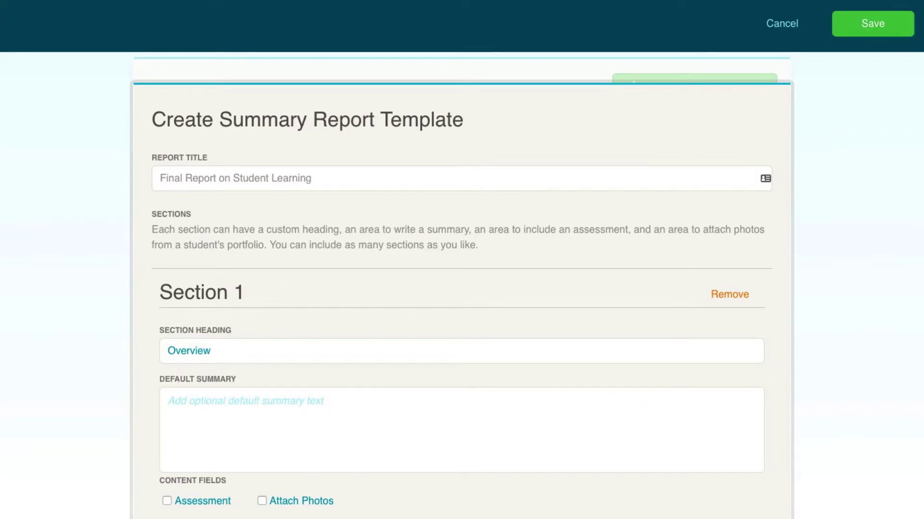
Step: Paste the Overview's default year-end summary and enable Assessment and Attach Photos
left_click(239, 447)
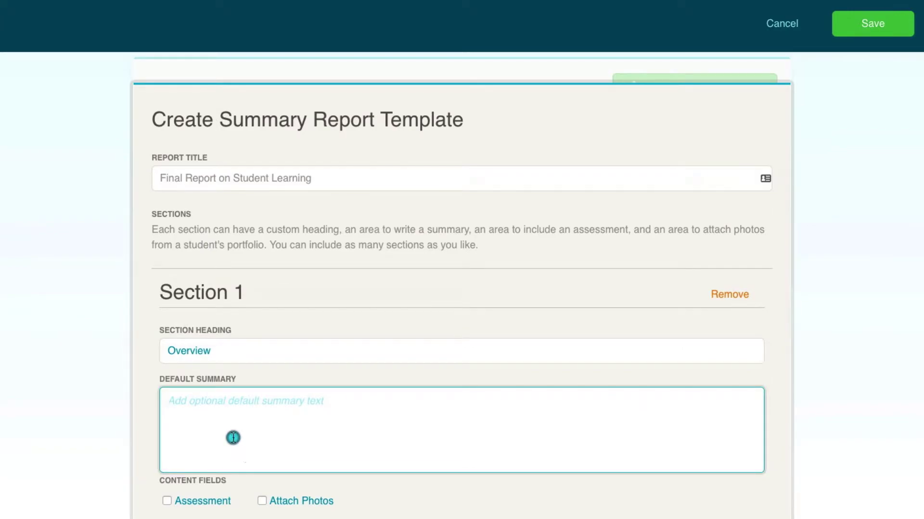
type("This year evidence of your child’s learning has been captured and shared with you through digital portfolios. This document is a summary of your child’s progress this year in relation to the learning standards of the B.C. Curriculum (what your child knows, can do, and understands) and identifies goals in preparation for Grade 4.  While viewing your child’s complete portfolio, please use this summary, as well as the parent prompts below,  for a comprehensive understanding of your child’s learning. Parents and students maintain ongoing access to the portfolio from grade to grade. You are encouraged to login in at www.freshgrade.com and continue to reflect on and celebrate the learning of the past year over the summer months.  Congratulations … you are assigned to Grade 4 in September, 2017. Have a safe and wonderful summer!")
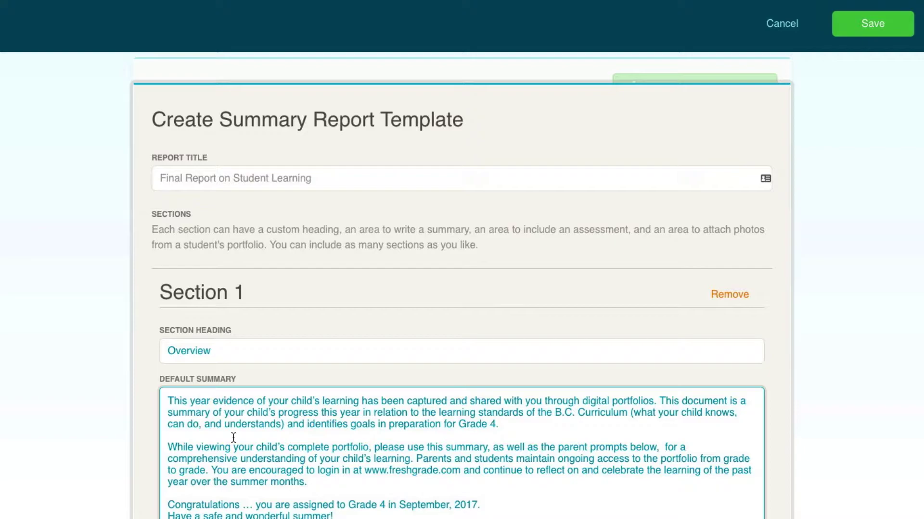
scroll(233, 438, "down", 5)
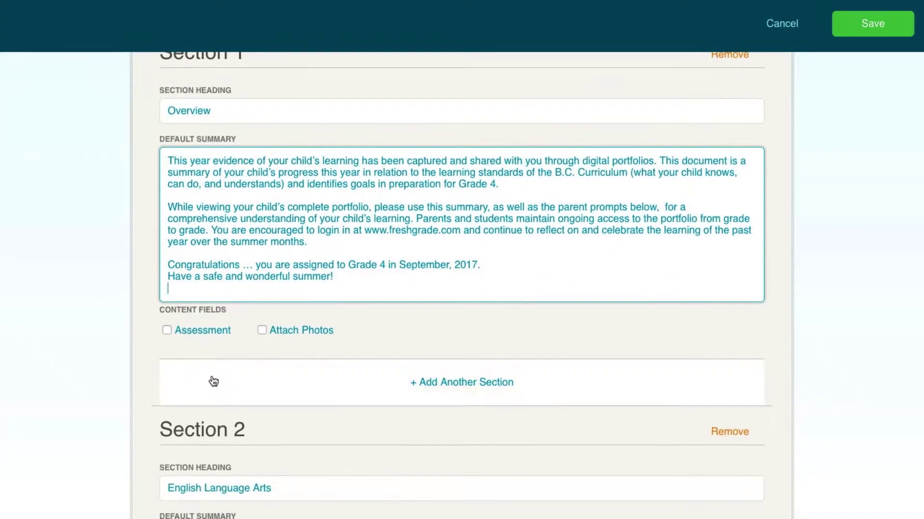
left_click(202, 337)
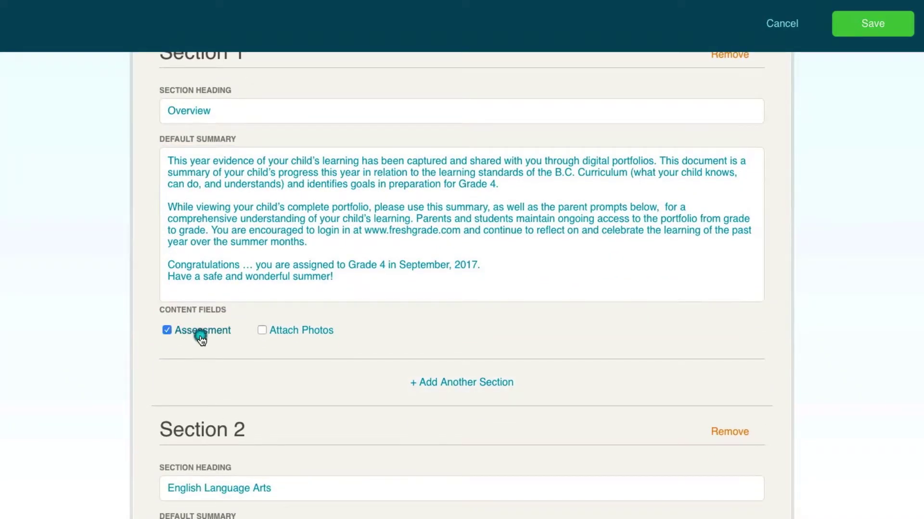
left_click(272, 340)
Step: Clear the whole-class selection and choose four students for the report
scroll(272, 340, "down", 15)
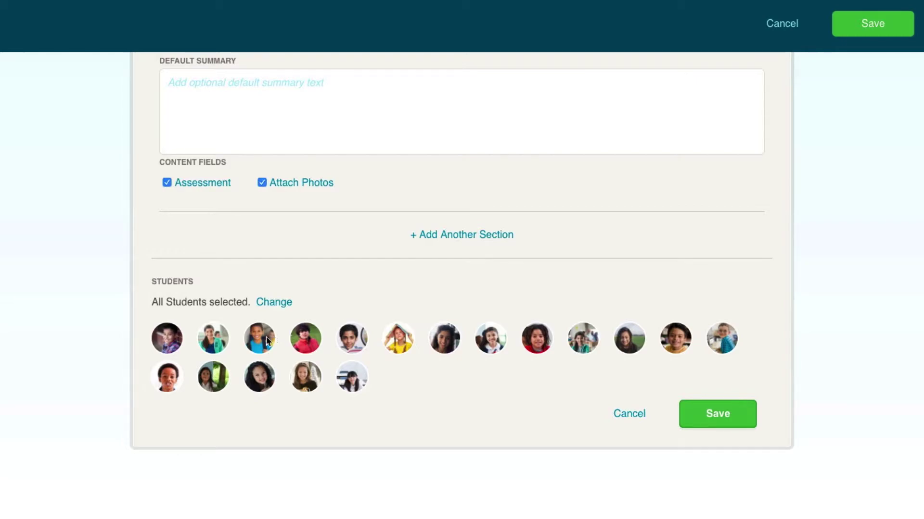
left_click(273, 305)
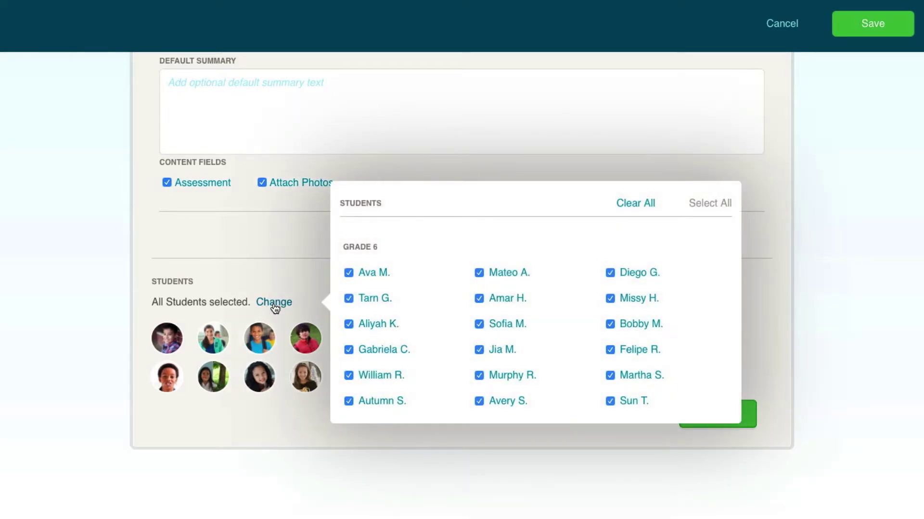
left_click(626, 204)
left_click(376, 350)
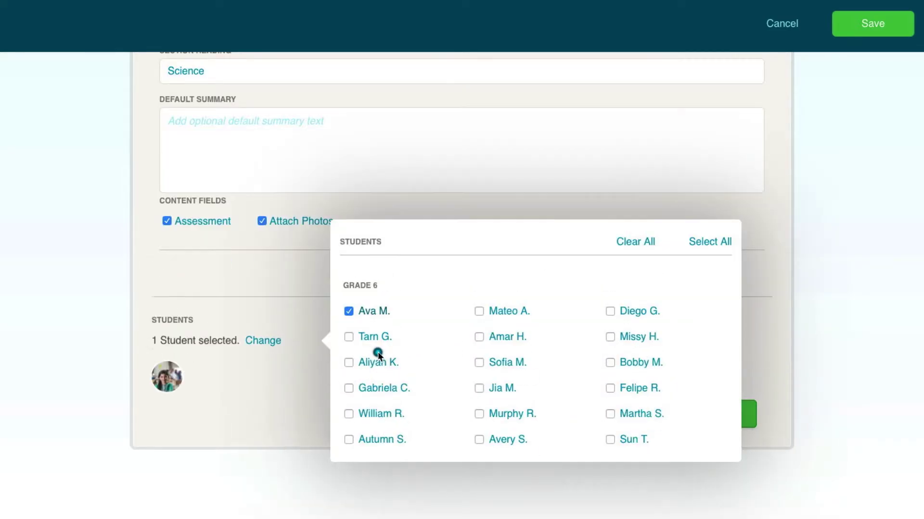
left_click(501, 313)
left_click(621, 311)
left_click(374, 338)
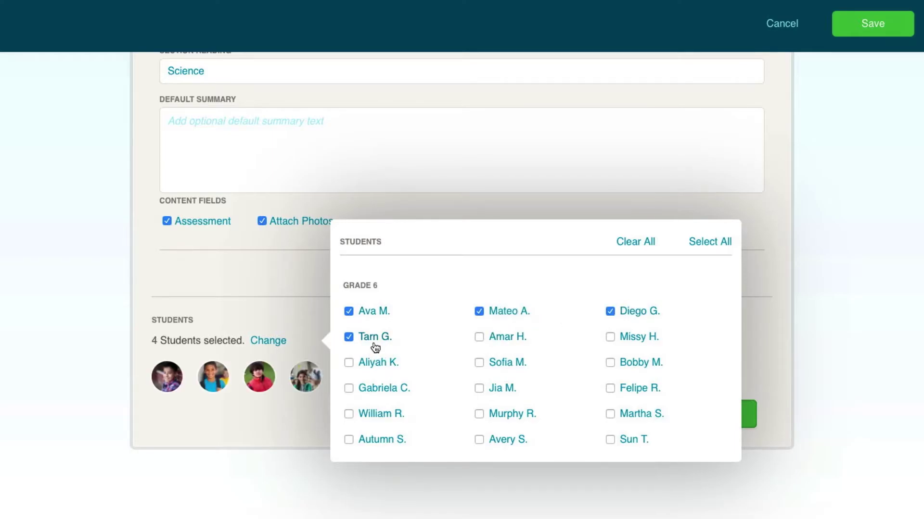
left_click(791, 345)
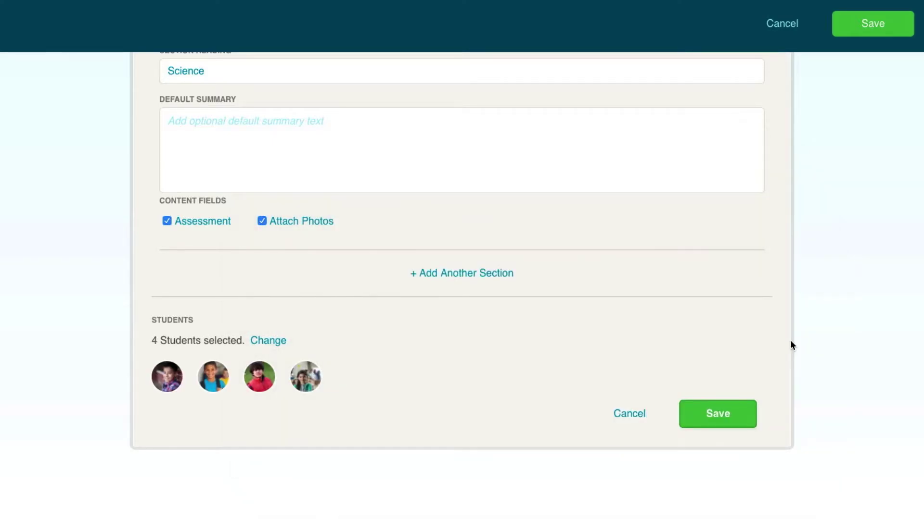
Step: Save the Final Report on Student Learning template
left_click(729, 414)
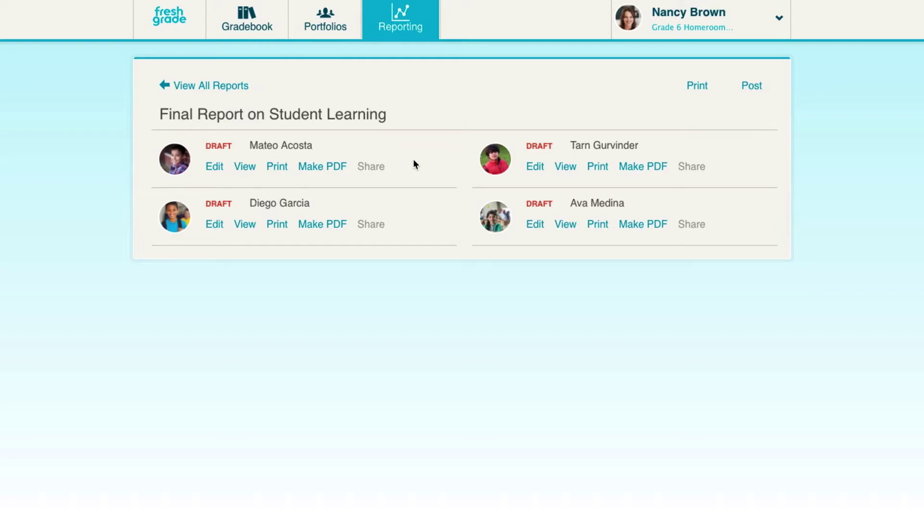
Step: In one student's draft, paste the Overview assessment and attach three portfolio photos
left_click(214, 167)
scroll(462, 288, "down", 4)
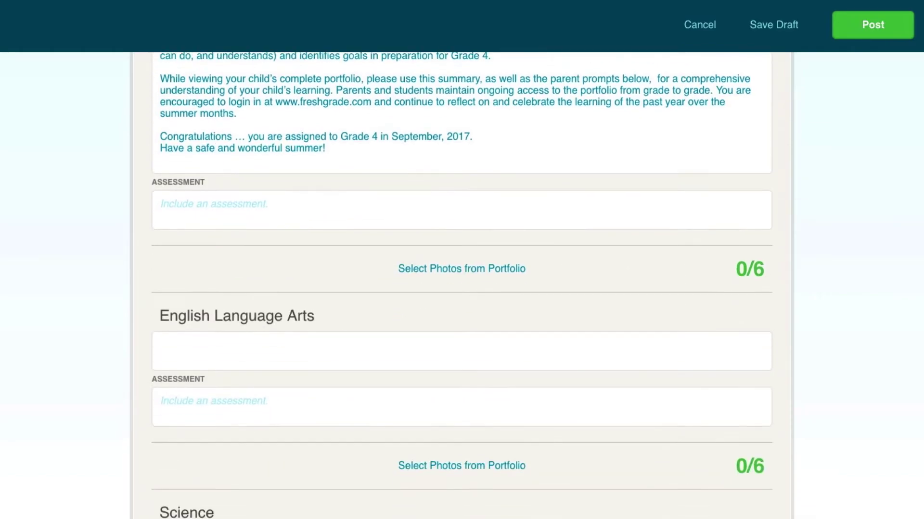
left_click(492, 214)
type("Mateo continues to learn when to advocate for himself and discover what he needs as a learner. He is able to celebrate his accomplishments and set new goals moving forward. He is building his capacity to recognize and regulate his emotions and is also developing strategies to manage his feelings during stressful times.  Meteo has shown growth in his ability to focus on tasks and use his class time more effectively. He has also worked hard to surround himself with peers that will enable him to learn and work to the best of his ability. It has been a pleasure working with Mateo this year!")
left_click(495, 315)
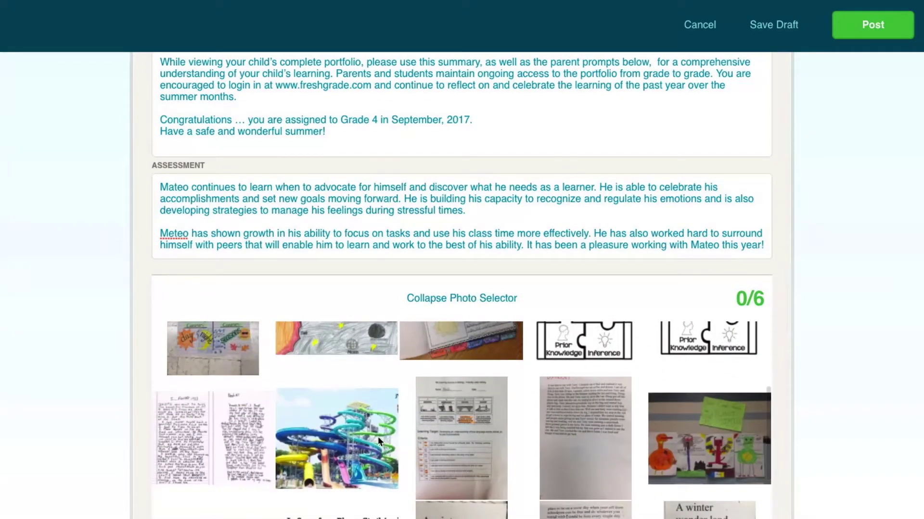
left_click(374, 438)
left_click(732, 434)
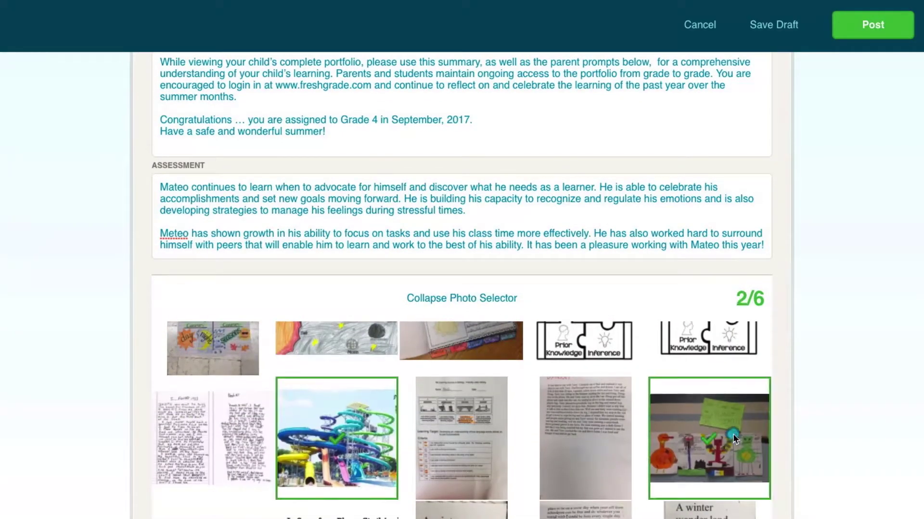
left_click(582, 440)
Step: Add the English Language Arts comment and assessment, plus the Making Inferences and A winter wonder land photos
scroll(827, 446, "down", 9)
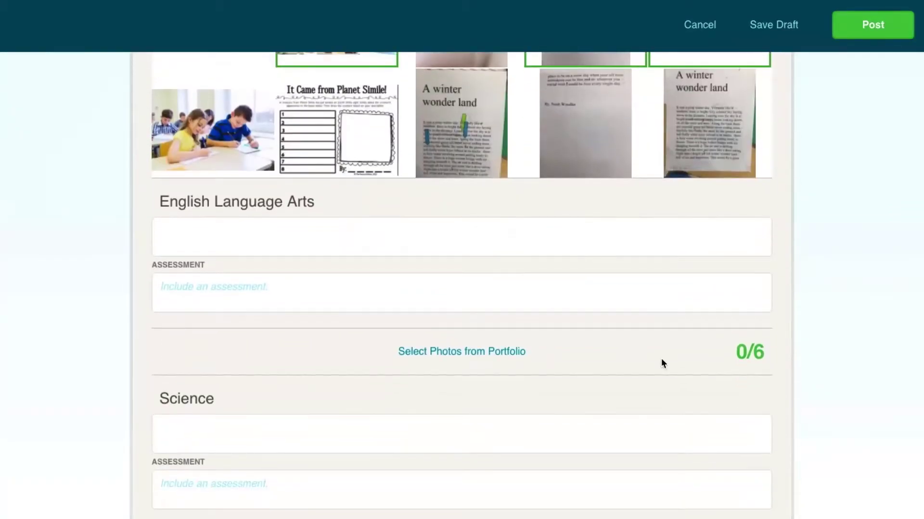
left_click(527, 238)
type("Mateo has made steady progress in Language Arts this year. When reading he has developed new strategies for remembering what he has read and is able to transfer these strategies to new situations. He is reading with expressions and developing his fluency. Mateo has discovered the importance of using interesting vocabulary and details in his writing. We discovered Mateo’s interest in local wildlife this year during out nature walks, along with his interest in identification book. To support his literacy goals Mateo has decided to create his own books over the summer. This is a wonderful opportunity for him to develop his writing skills. Websites such as National Geographic Kids and animal identification books from his library may be a resource option to support his goals.")
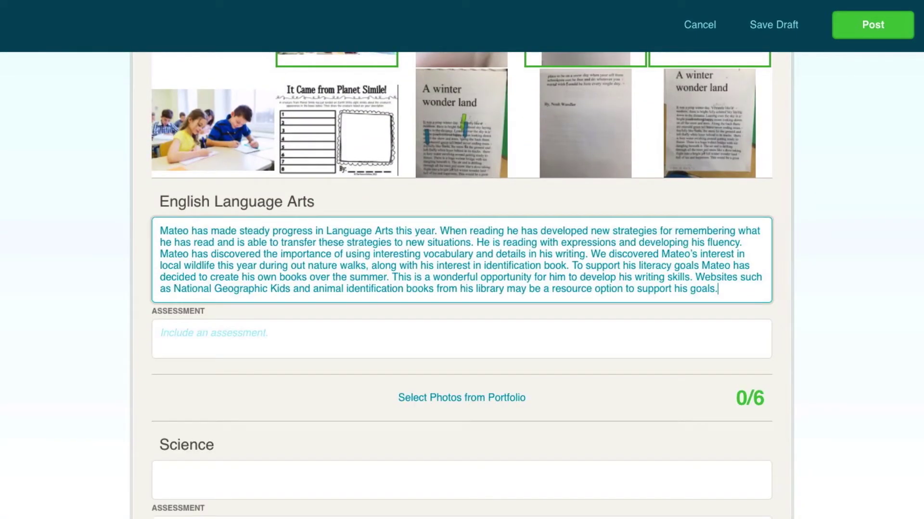
left_click(515, 325)
type("Please explore the portfolio for ‘two of the same’ and ‘oral reading’ for evidence of his English Language Arts development.")
left_click(495, 397)
scroll(481, 433, "down", 1)
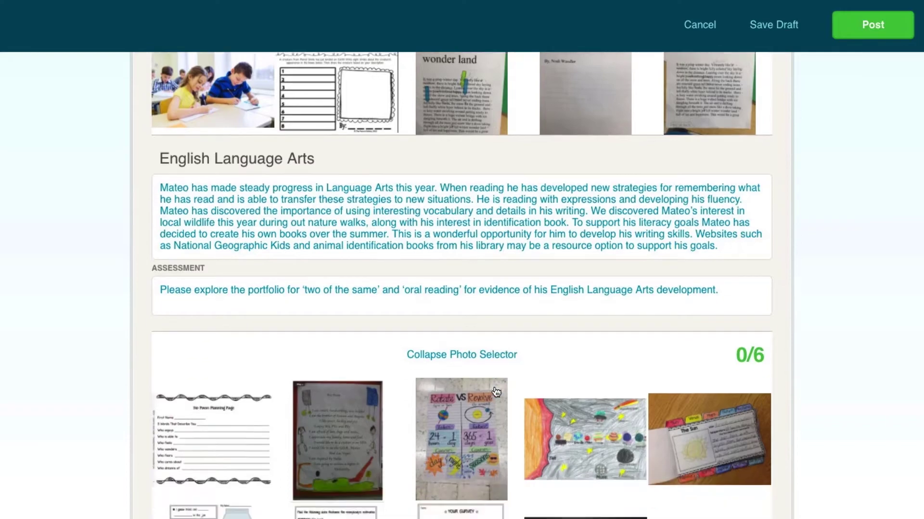
left_click(452, 464)
left_click(583, 463)
Step: Add the Science comment and assessment, plus the classroom and lined-paper writing photos
scroll(874, 457, "down", 9)
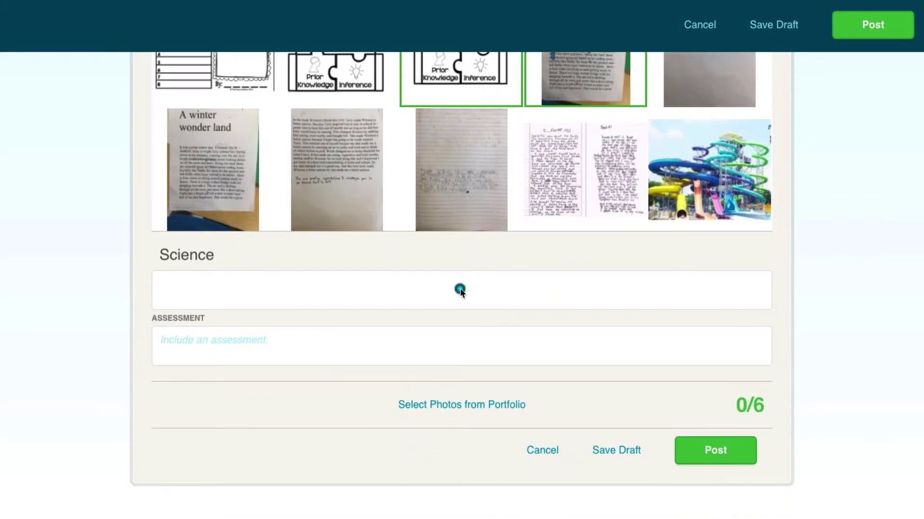
left_click(460, 290)
type("Applying: Demonstrates ability to apply learning to new situations")
left_click(359, 351)
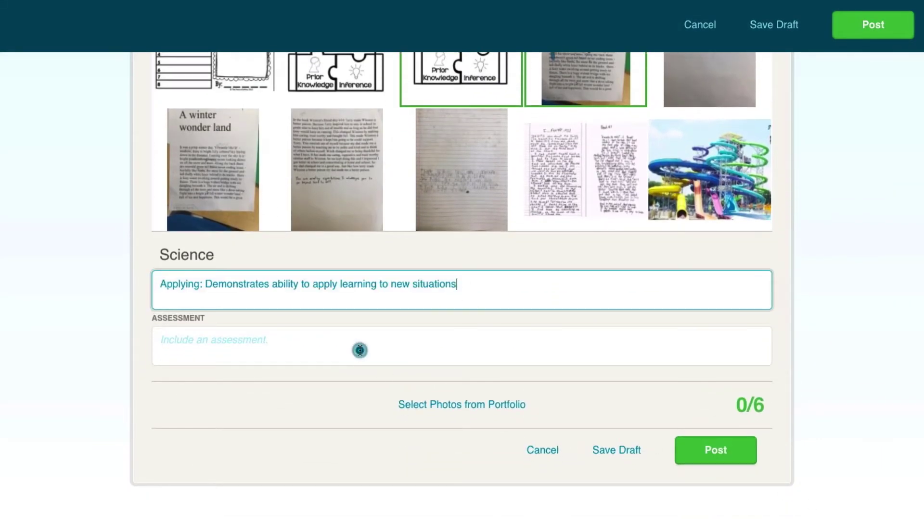
type("Mateo showed his enthusiasm to learn during out science experiments this year. Please refer to posts such as ‘ecosystems’, ‘landforms’ and ‘thermal energy’ for evidence of his learning and his reflections.")
left_click(418, 385)
scroll(861, 408, "down", 7)
scroll(599, 330, "down", 5)
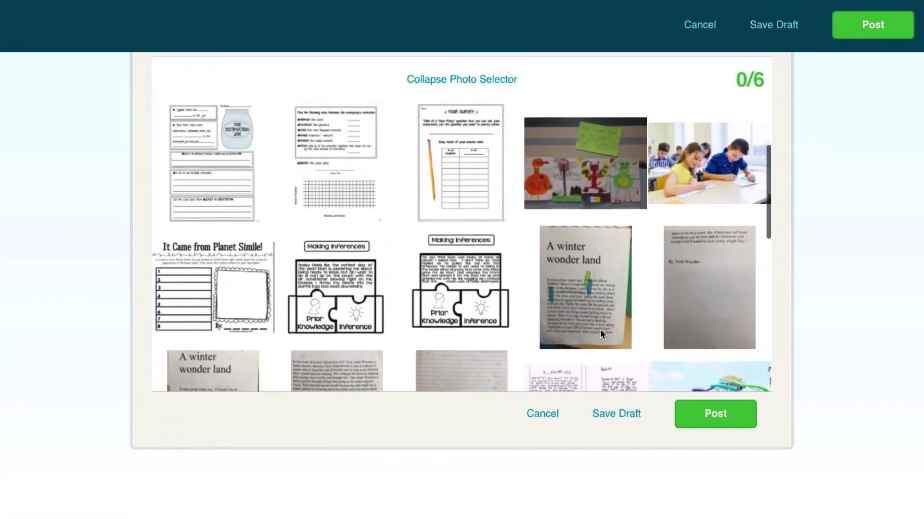
left_click(709, 363)
left_click(461, 269)
Step: Attach the rubric and popcorn poster photos to Science and save the report as a draft
scroll(362, 328, "down", 5)
left_click(224, 123)
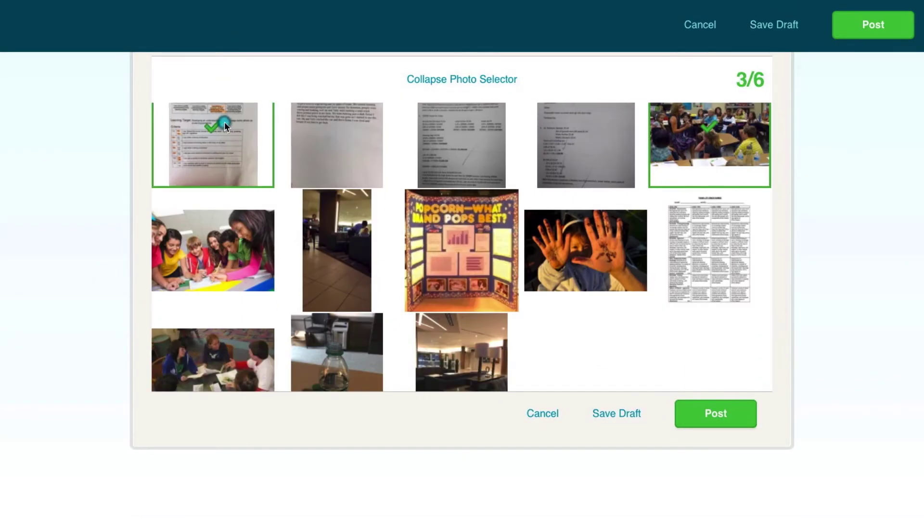
left_click(465, 287)
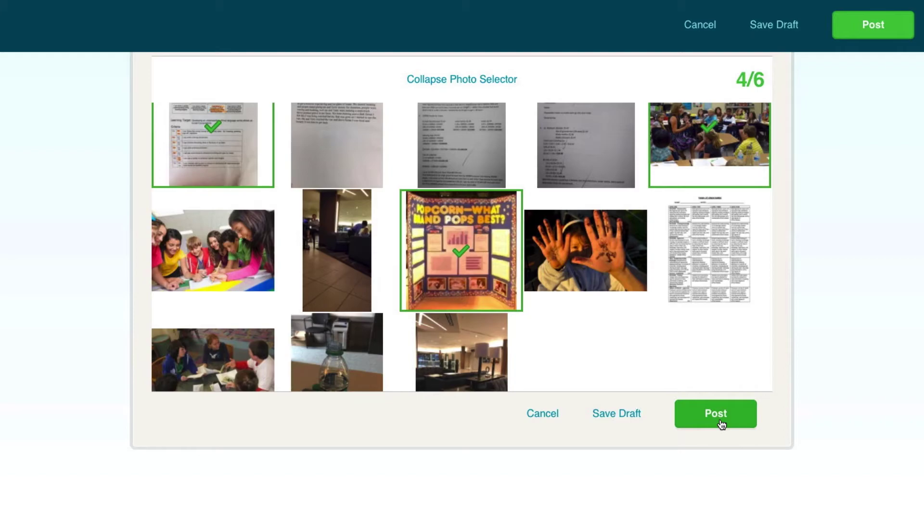
left_click(627, 417)
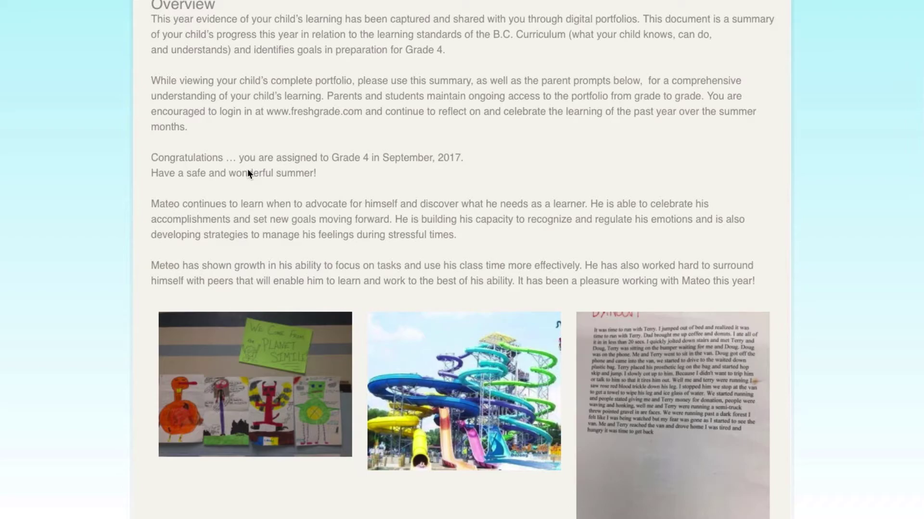
scroll(247, 173, "down", 20)
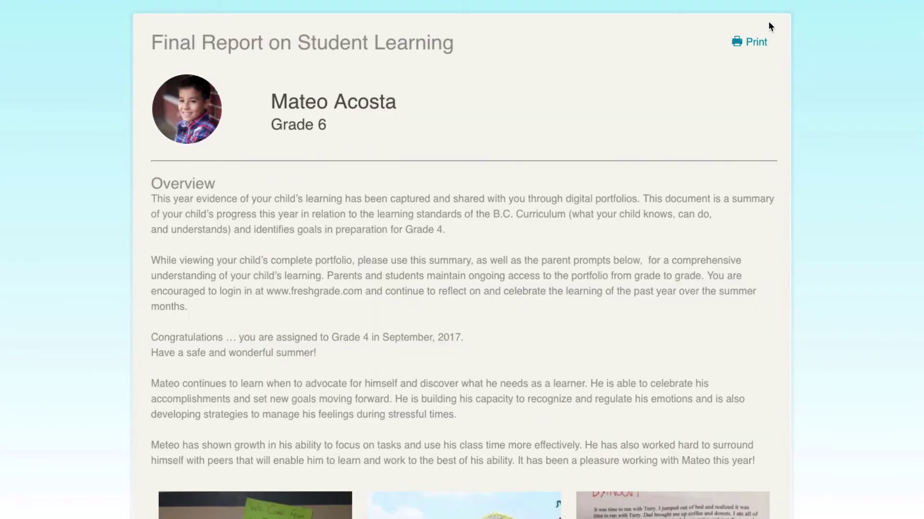
left_click(759, 42)
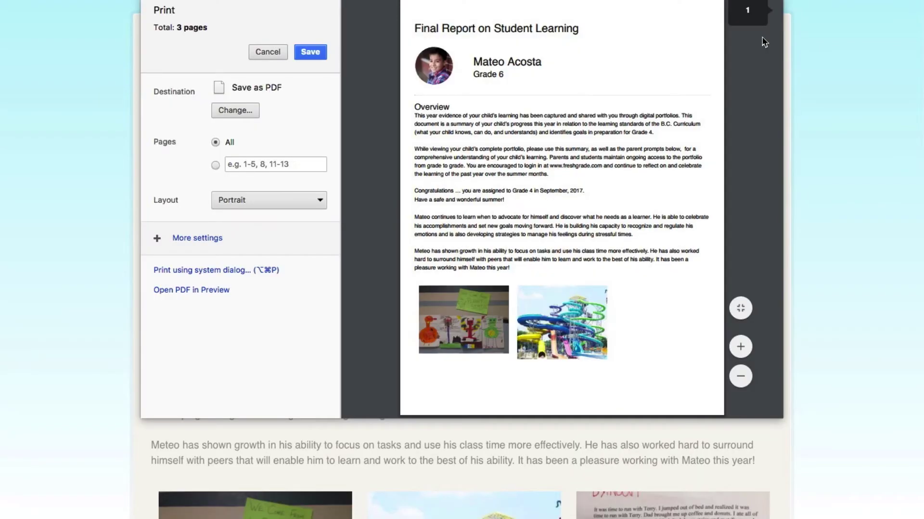
left_click(262, 50)
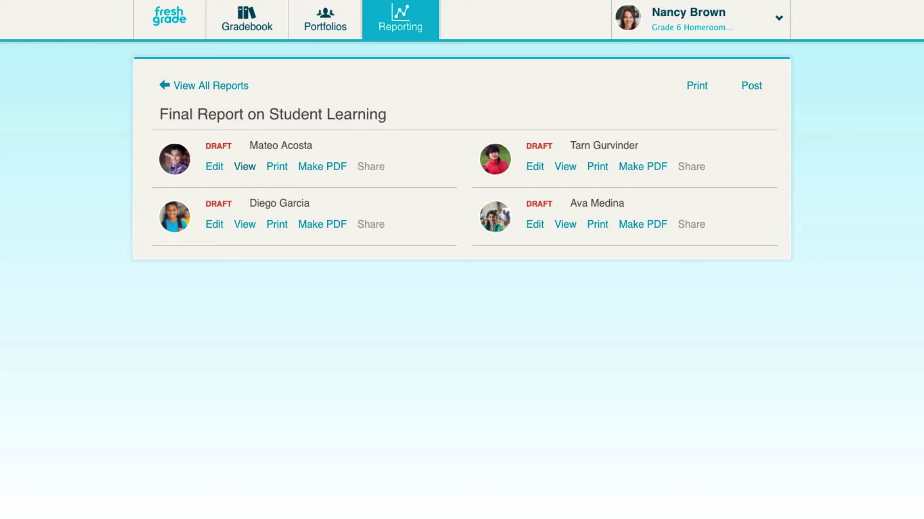
Step: Download the student's report as a PDF, post it, and share it with family
left_click(328, 166)
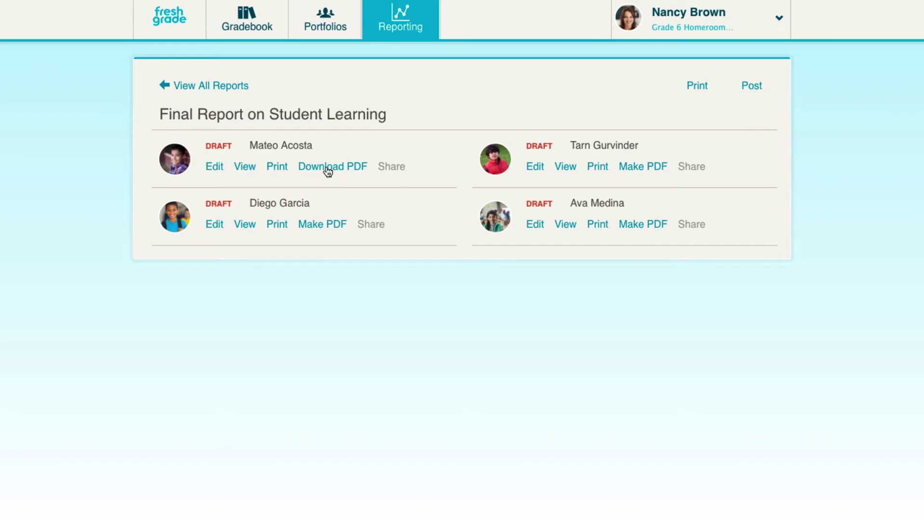
left_click(328, 167)
left_click(216, 168)
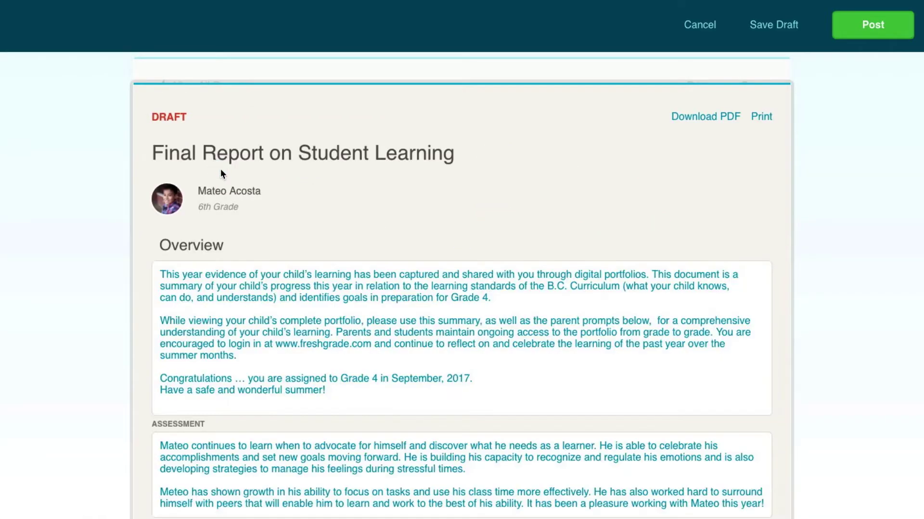
left_click(852, 33)
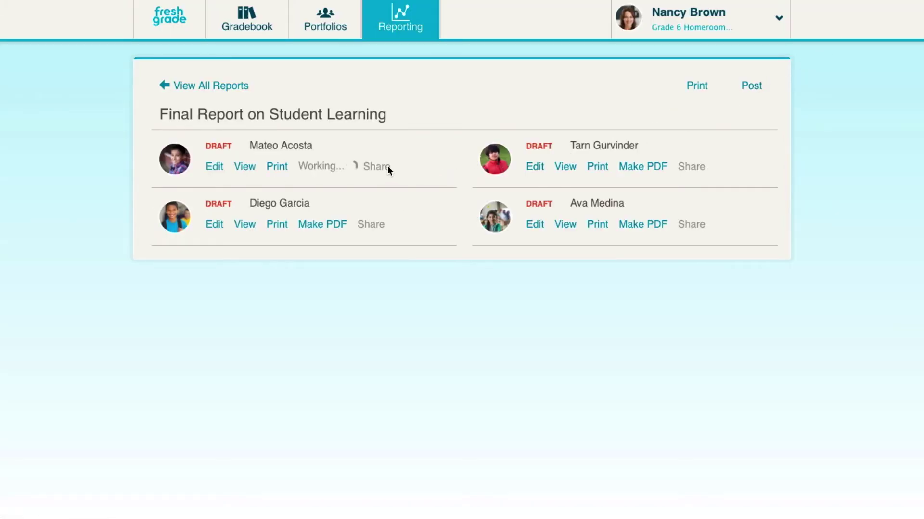
left_click(390, 167)
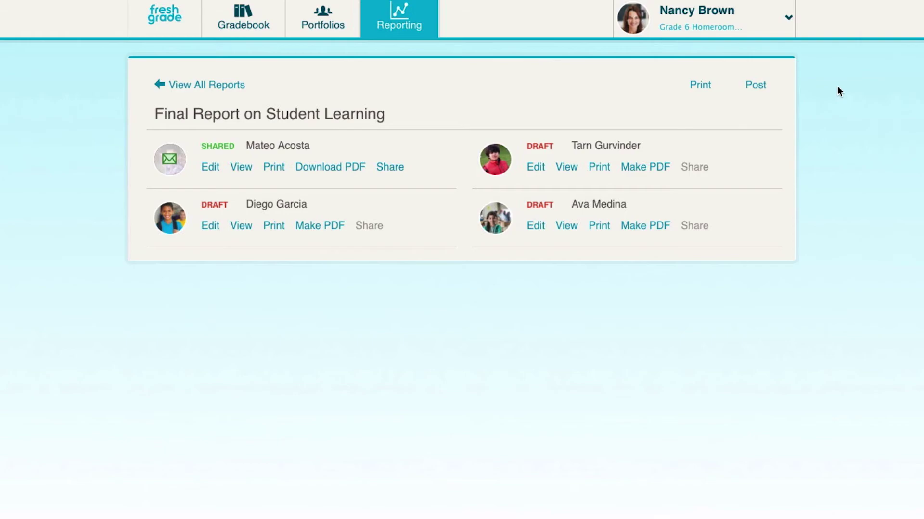
Step: Bulk-post the three remaining draft reports, excluding the already shared one
left_click(762, 86)
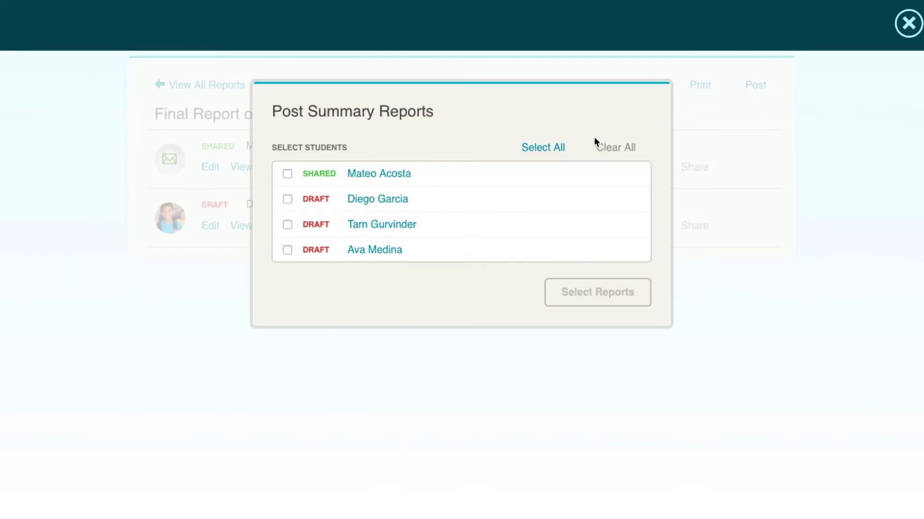
left_click(561, 147)
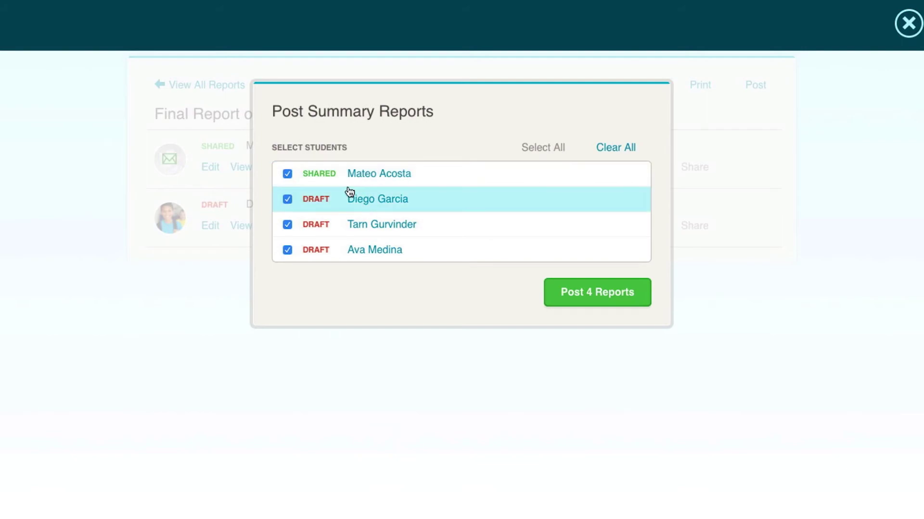
left_click(288, 174)
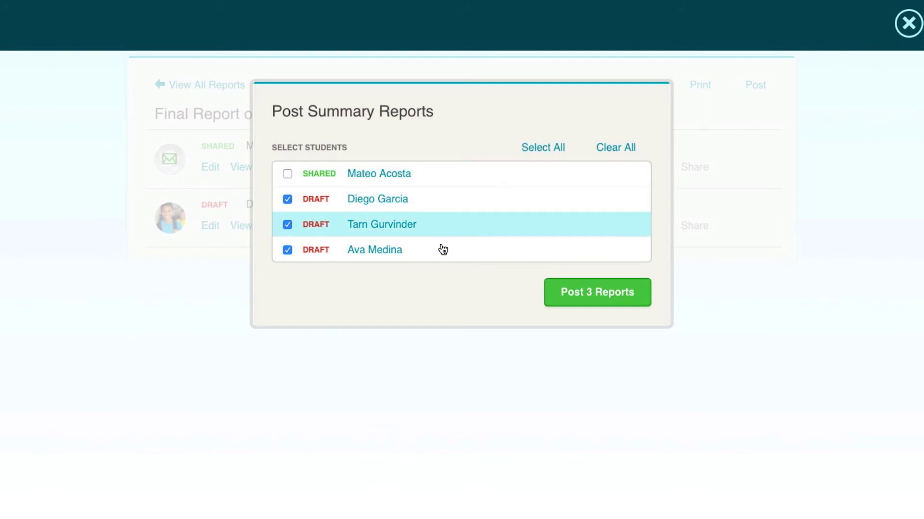
left_click(565, 292)
left_click(563, 185)
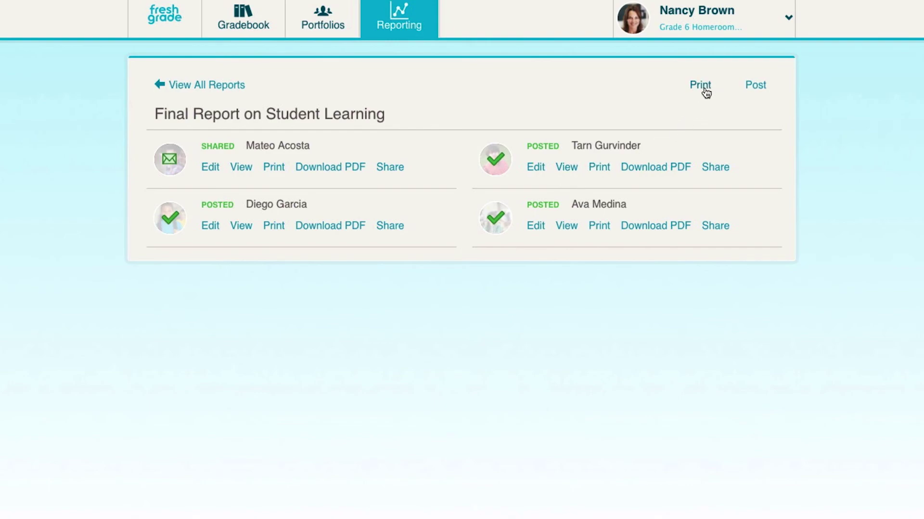
Step: Open the Print Summary Reports dialog from the report list
left_click(702, 86)
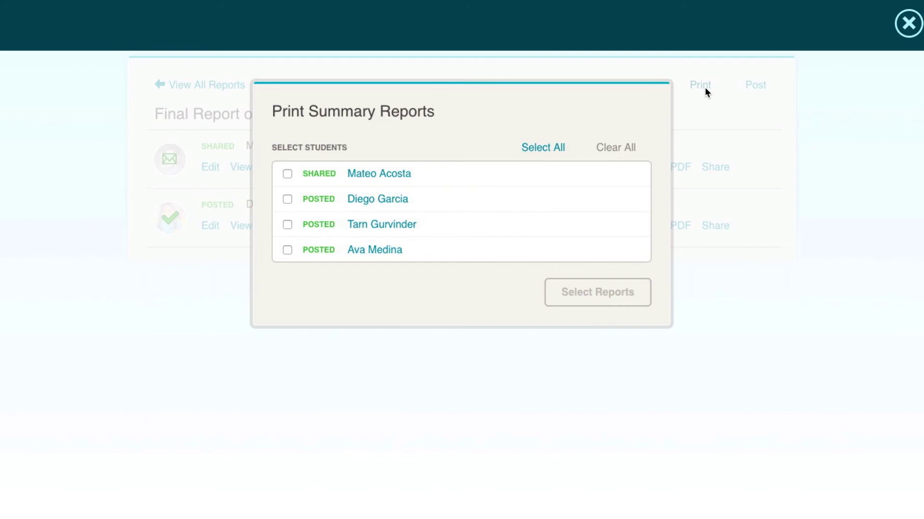